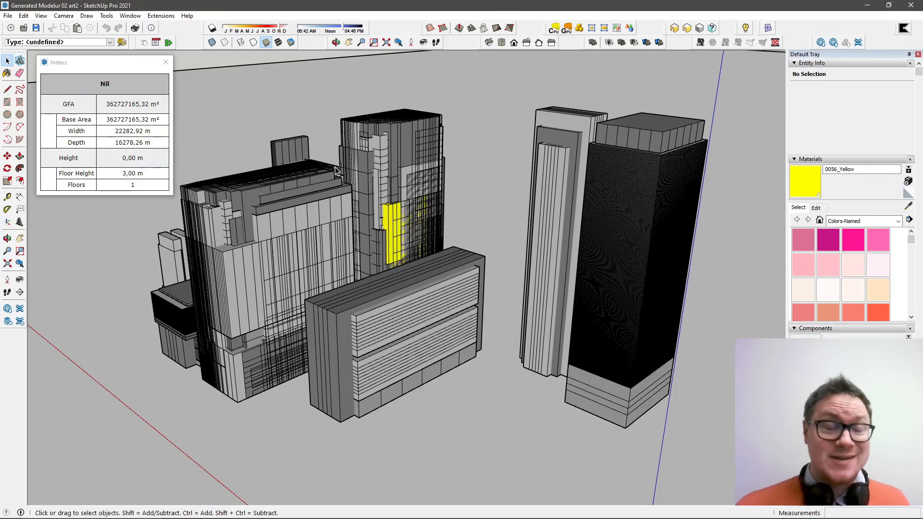
middle_drag(418, 168, 469, 182)
scroll(338, 187, down, 3)
scroll(337, 187, up, 4)
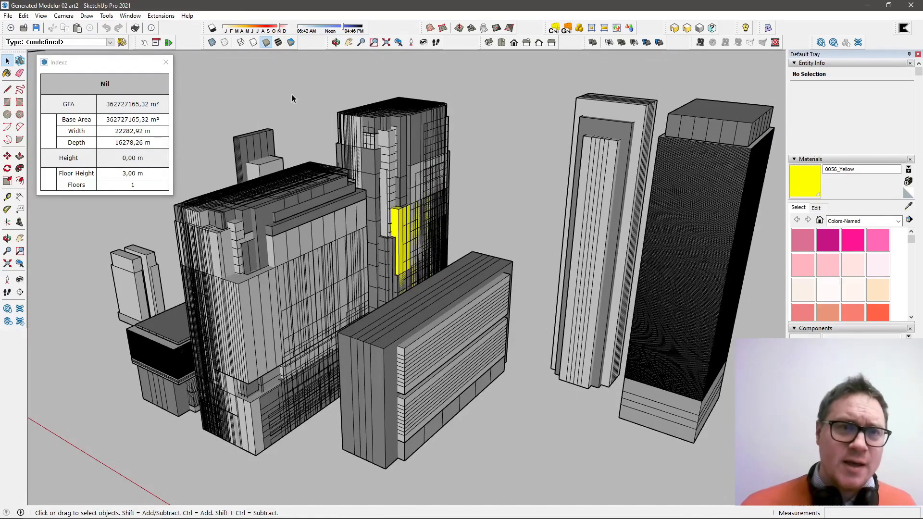
Step: Search the Extension Warehouse for "edgez" and open the Edgez extension's page
click(161, 16)
click(173, 27)
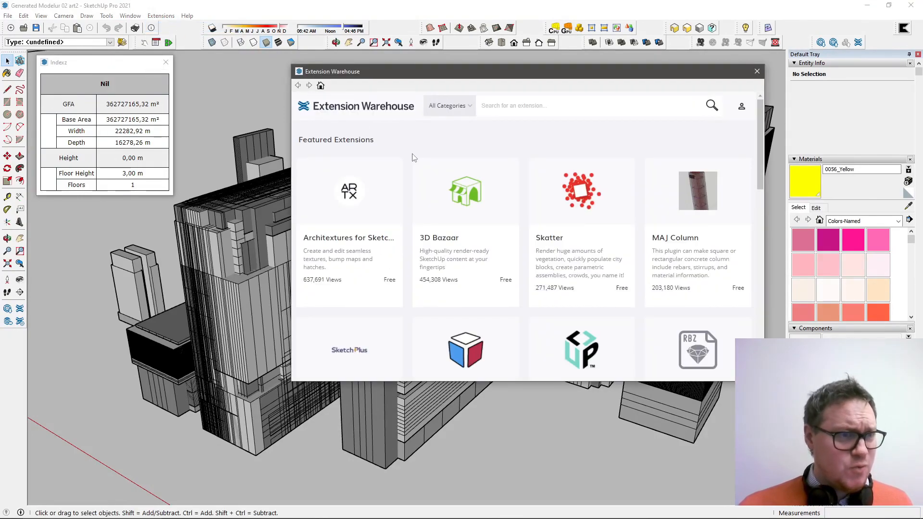
click(508, 110)
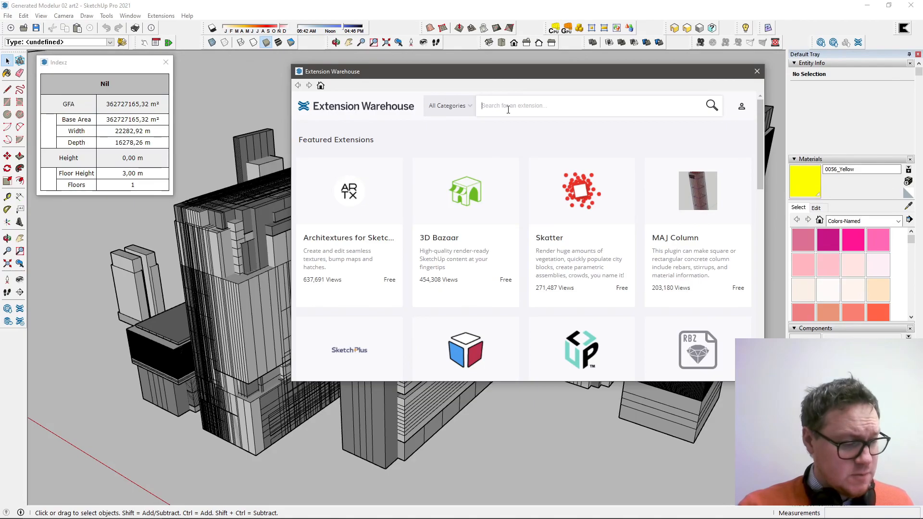
text(edgex)
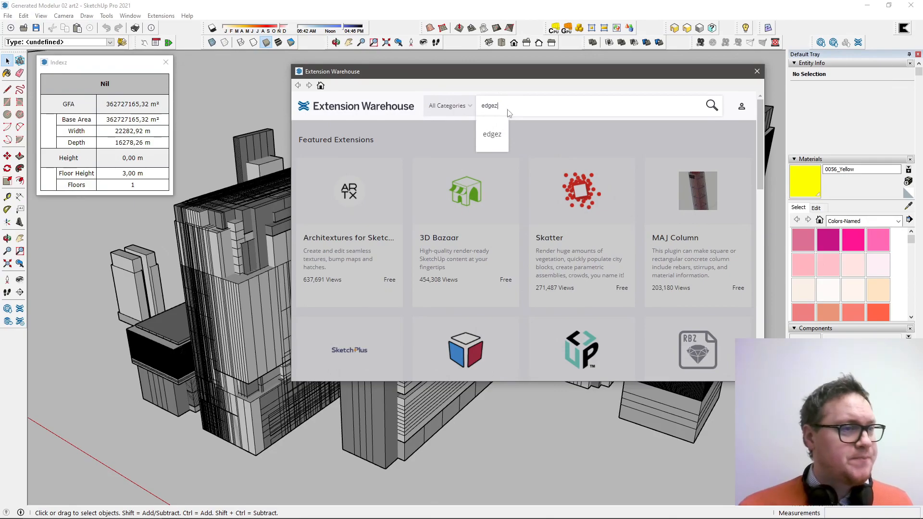
key(Return)
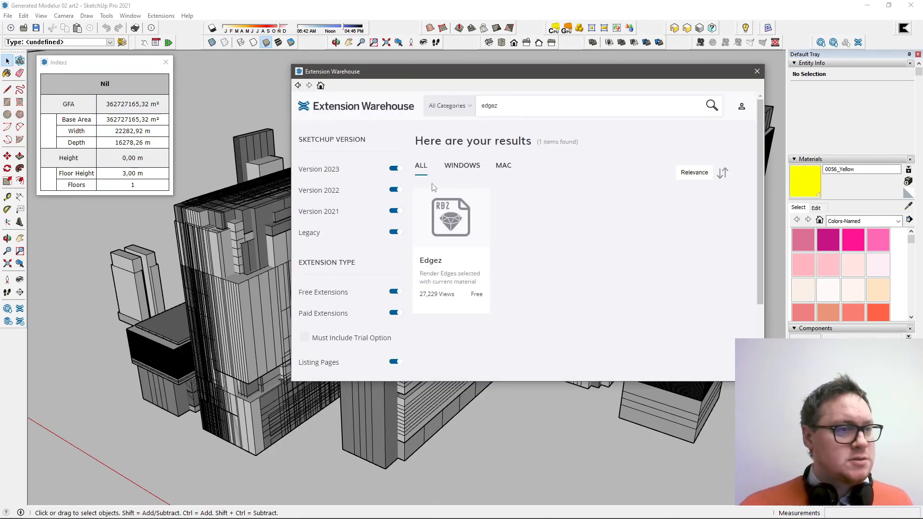
click(463, 231)
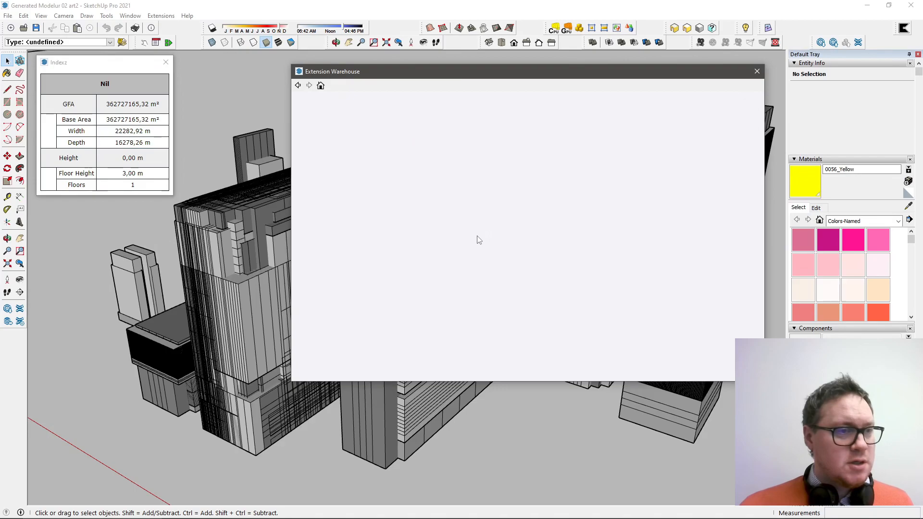
Step: Read the Edgez preview image, usage instructions and the developer's other extensions, and close the Extension Warehouse
scroll(661, 242, down, 4)
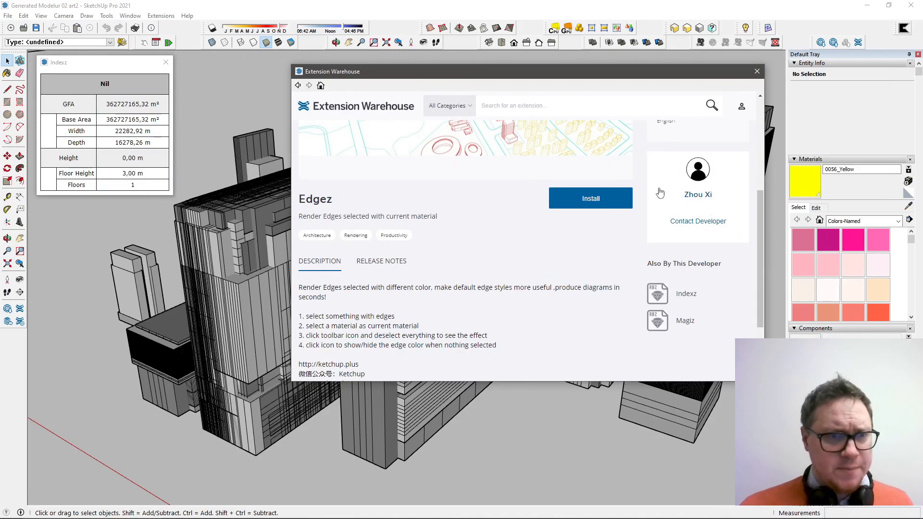
scroll(666, 192, down, 1)
scroll(649, 191, up, 4)
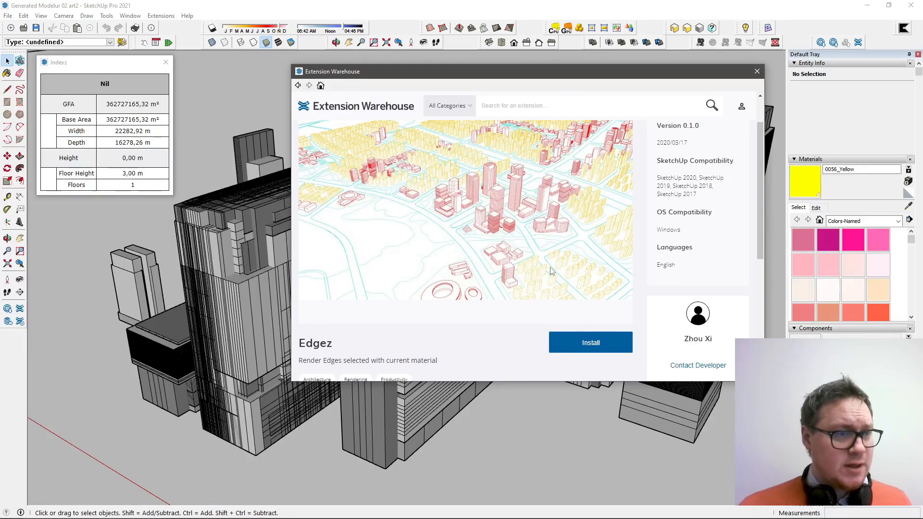
scroll(550, 270, down, 1)
scroll(529, 225, down, 1)
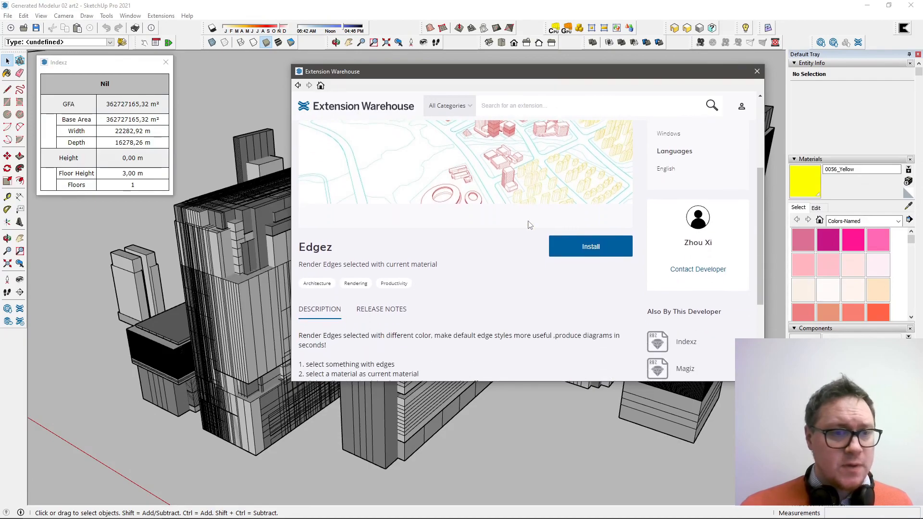
scroll(530, 225, down, 2)
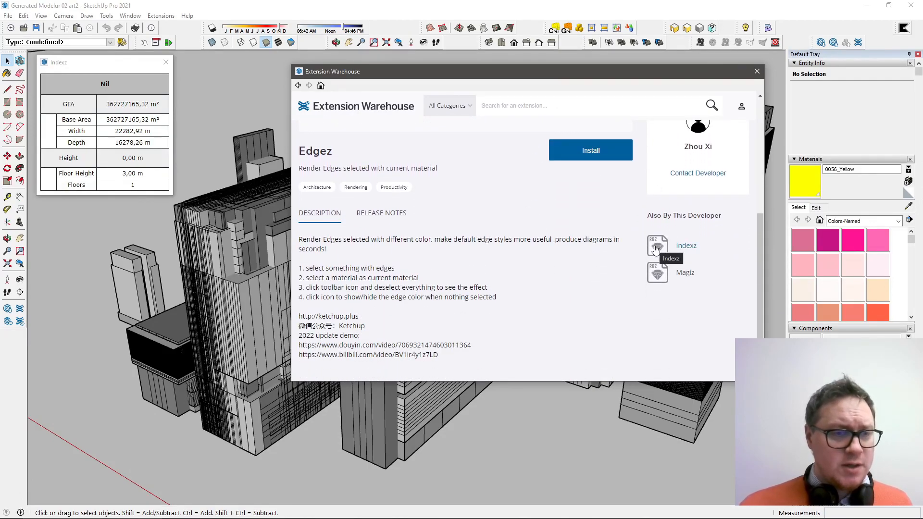
click(757, 72)
Step: Reposition the Indexz window and select the small twin-slab building and its body block to read their area data
middle_drag(376, 174, 322, 183)
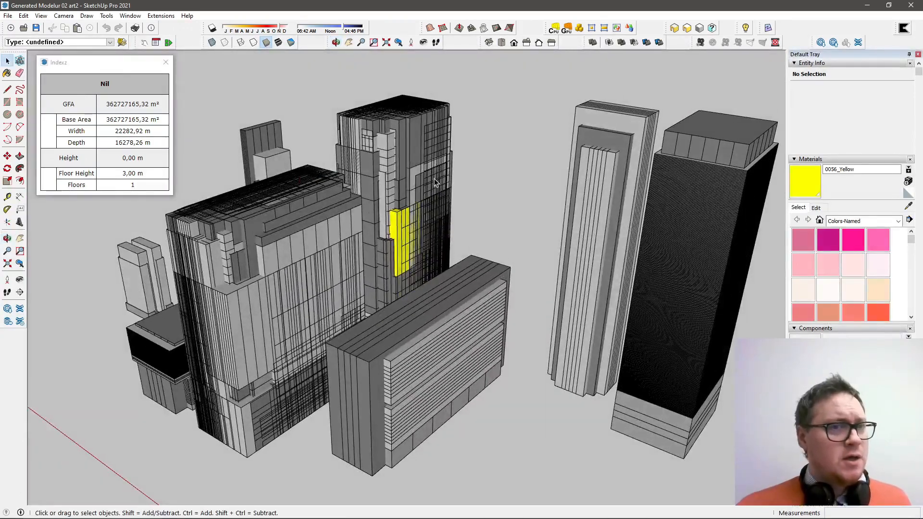
scroll(441, 182, down, 2)
drag(145, 62, 211, 79)
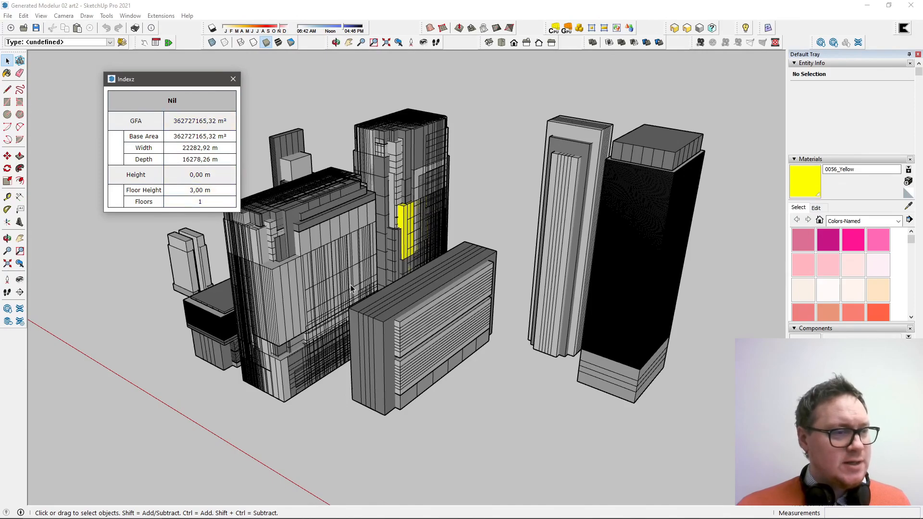
middle_click(211, 264)
middle_drag(210, 264, 375, 338)
scroll(281, 316, up, 3)
double_click(280, 314)
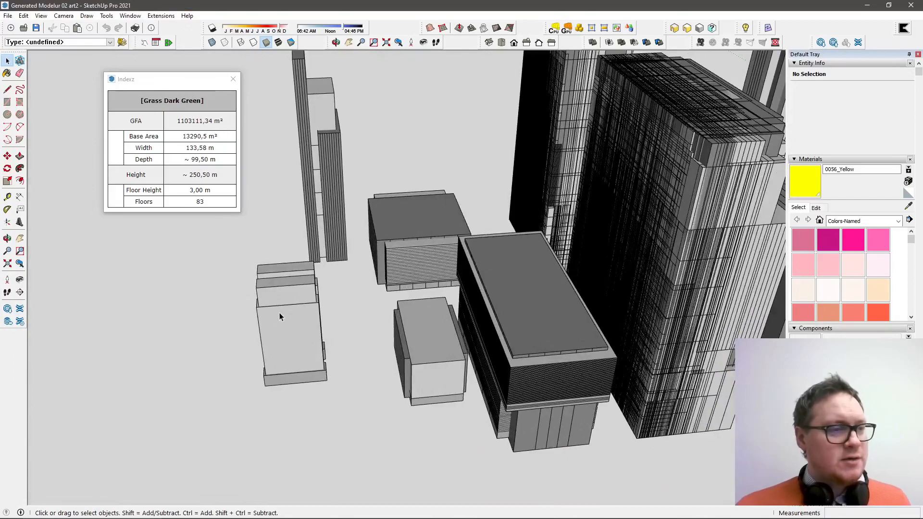
click(280, 315)
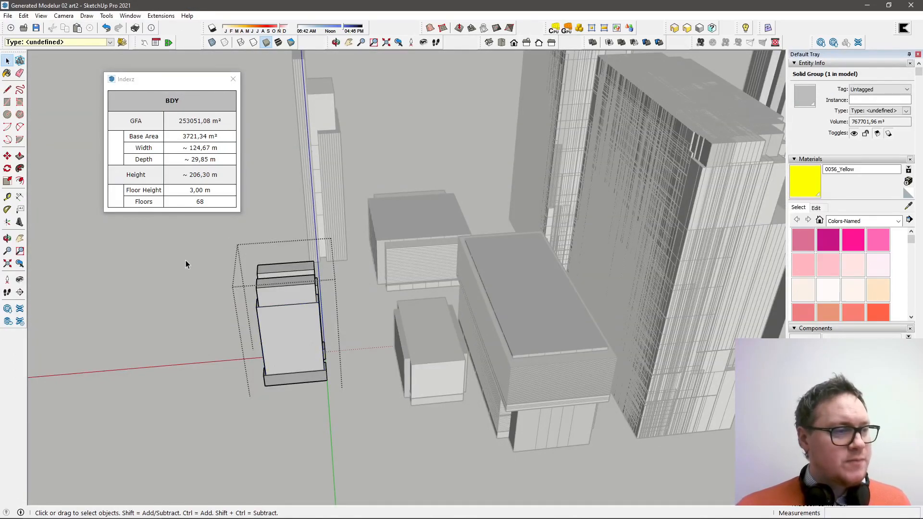
click(185, 261)
click(295, 292)
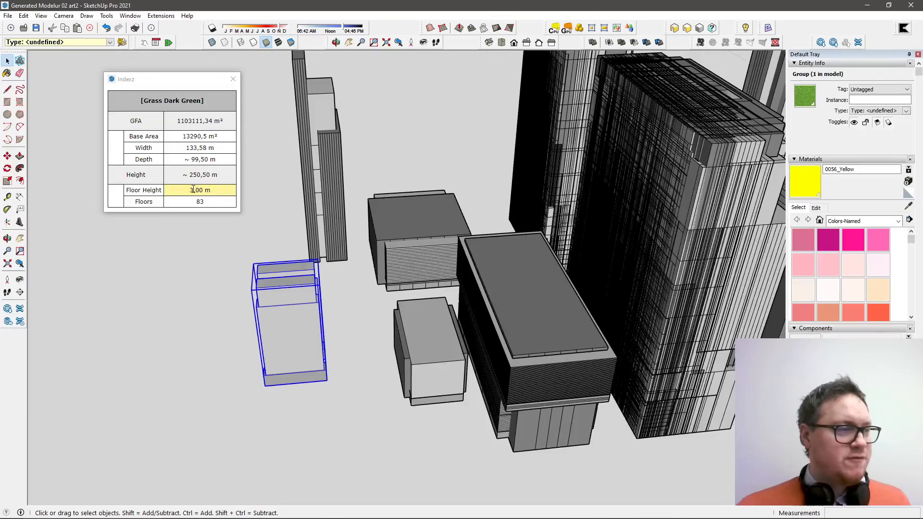
Step: Examine the twin-slab building against its floor height and floor count in Indexz, and shift the Indexz window aside
middle_drag(270, 277, 377, 295)
scroll(337, 348, up, 5)
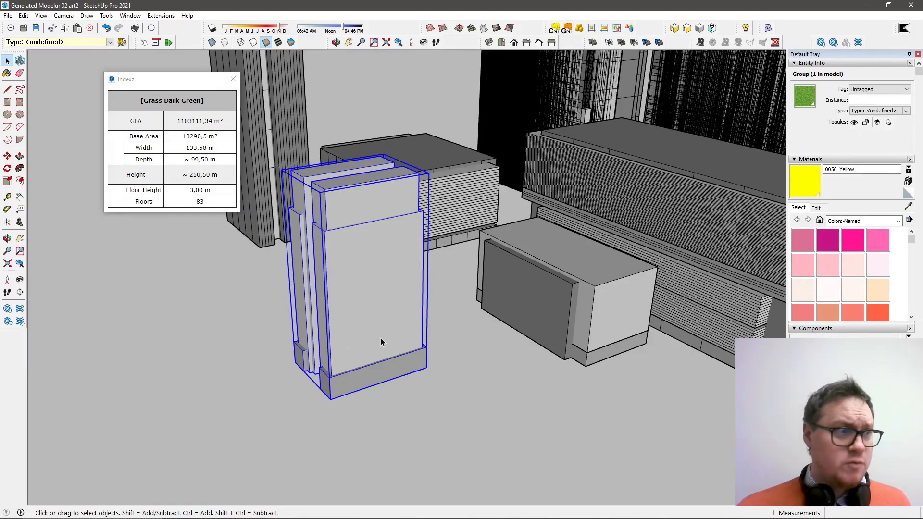
click(289, 307)
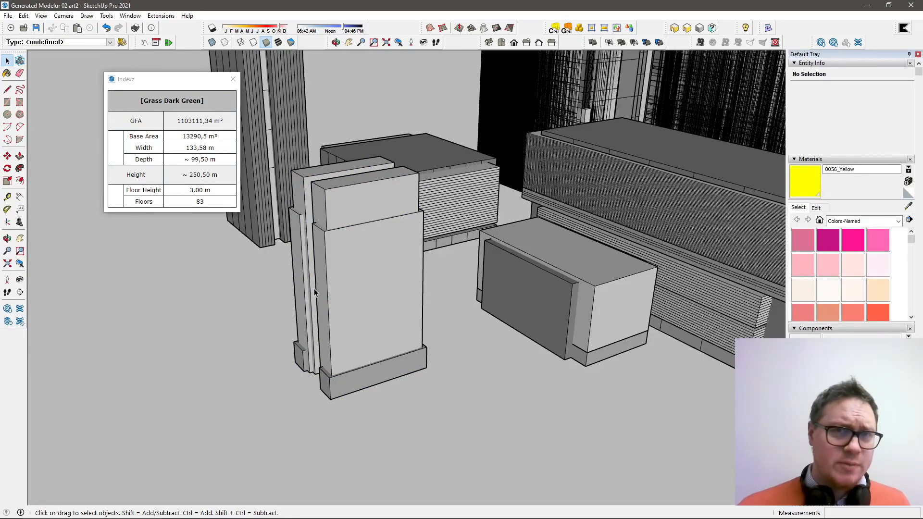
middle_drag(323, 292, 401, 306)
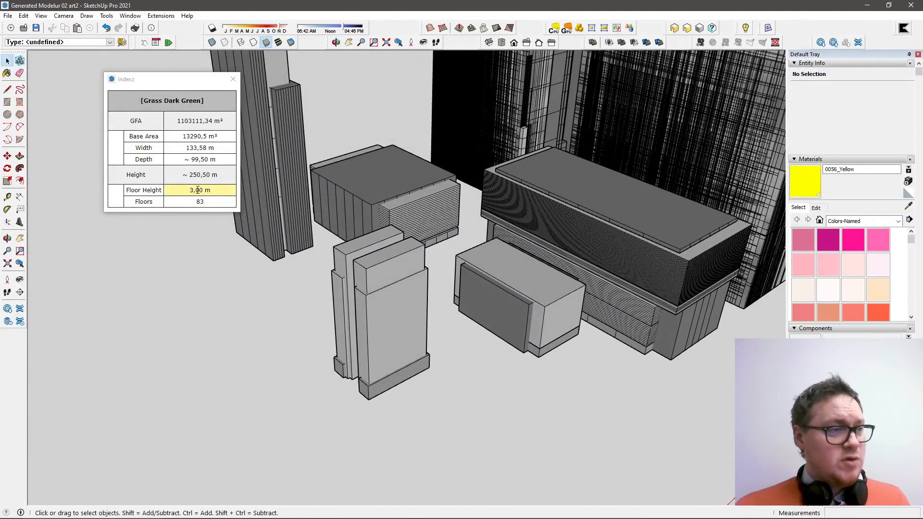
middle_drag(397, 277, 365, 299)
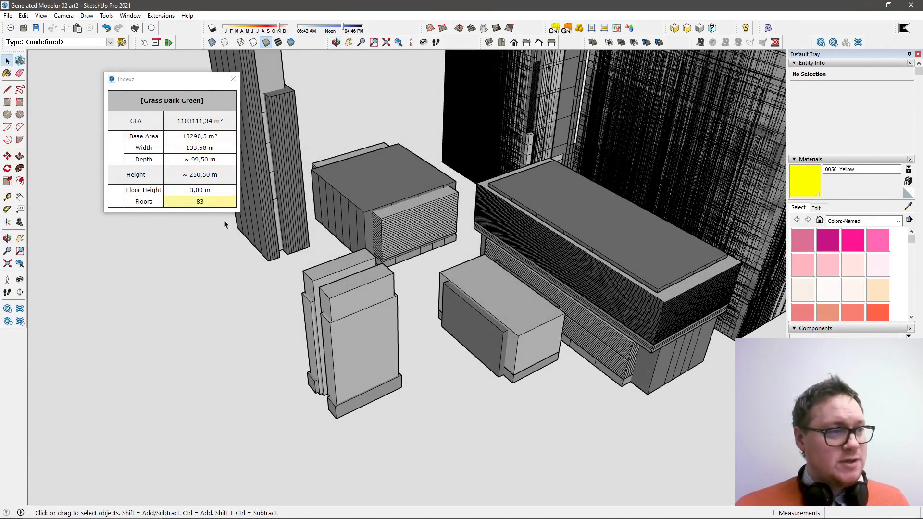
scroll(365, 293, down, 6)
middle_drag(333, 263, 572, 262)
scroll(445, 314, up, 5)
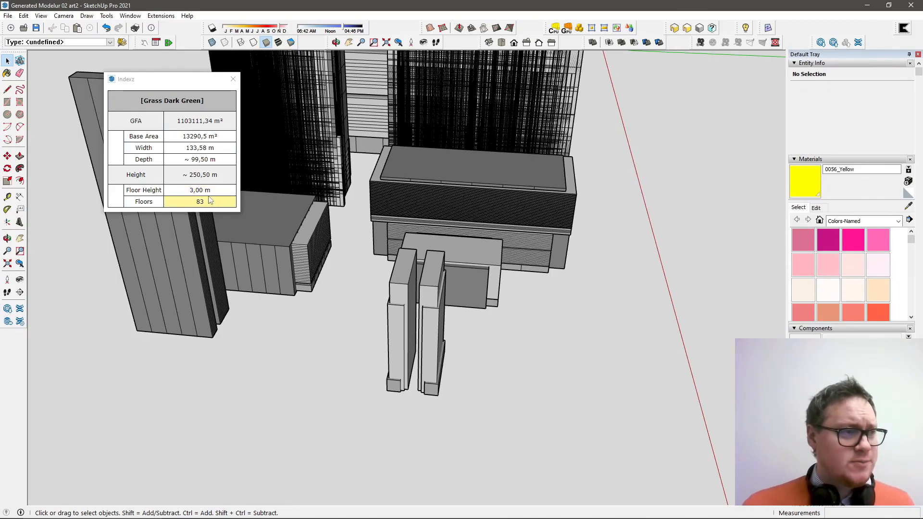
drag(190, 82, 131, 71)
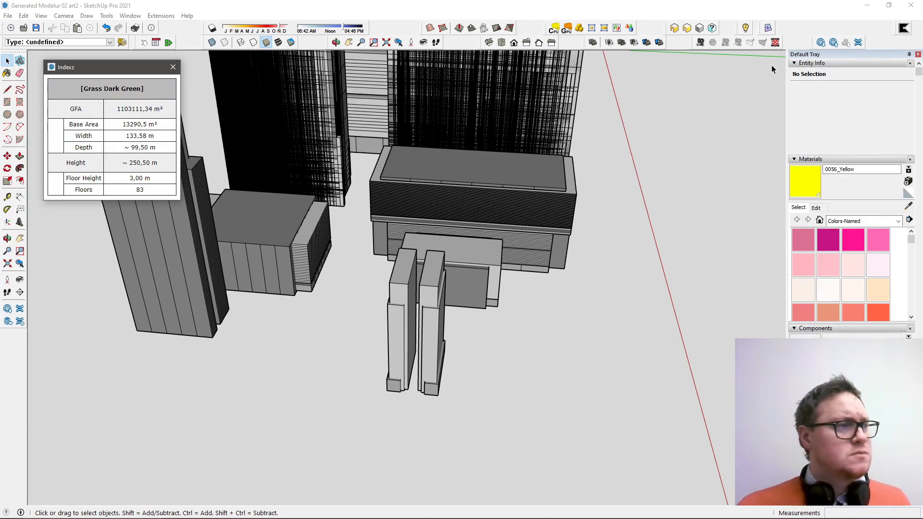
Step: Turn on the Edgez coloured edge display and open the tall slab tower's group for editing
click(769, 29)
middle_drag(588, 278, 587, 214)
scroll(356, 277, up, 4)
middle_drag(469, 355, 435, 231)
click(400, 275)
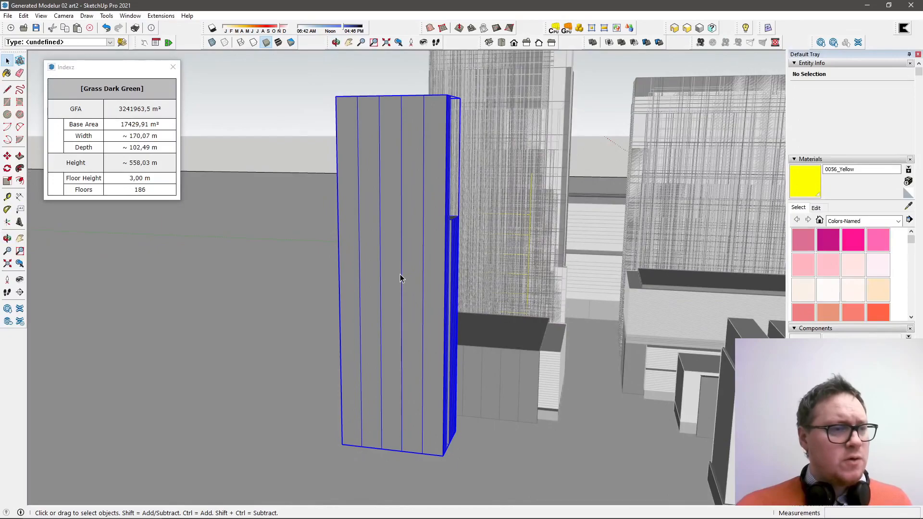
double_click(400, 274)
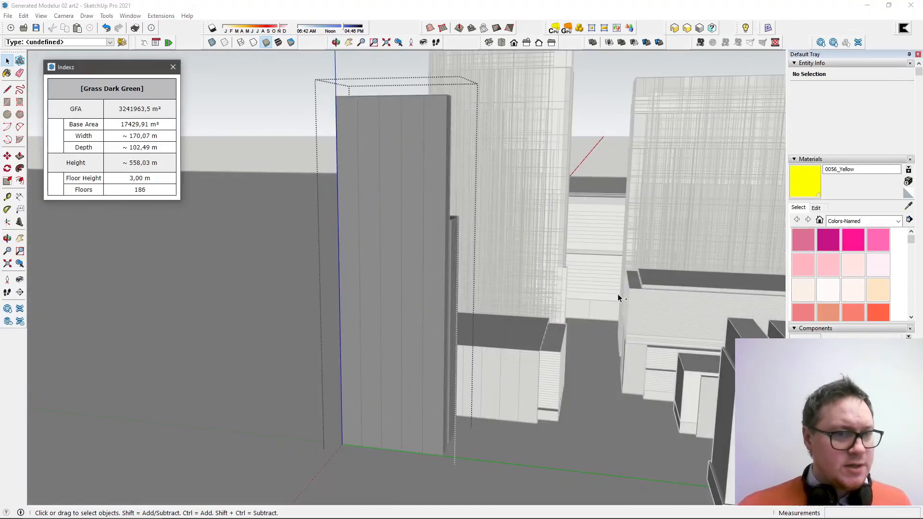
Step: Paint everything inside the tall tower's group with 0003_DeepPink, leave the group, and switch the model to the Hidden Line style
key(ctrl+a)
click(853, 240)
click(395, 264)
key(space)
click(267, 260)
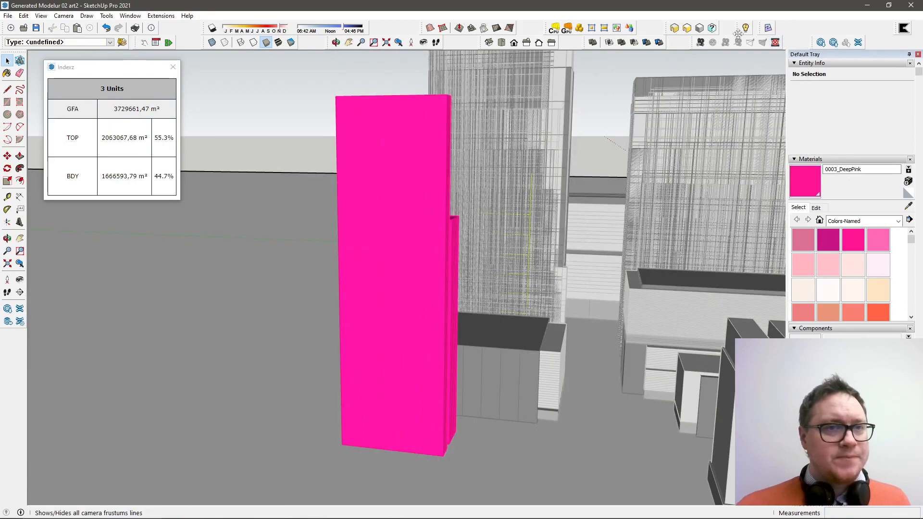
click(254, 43)
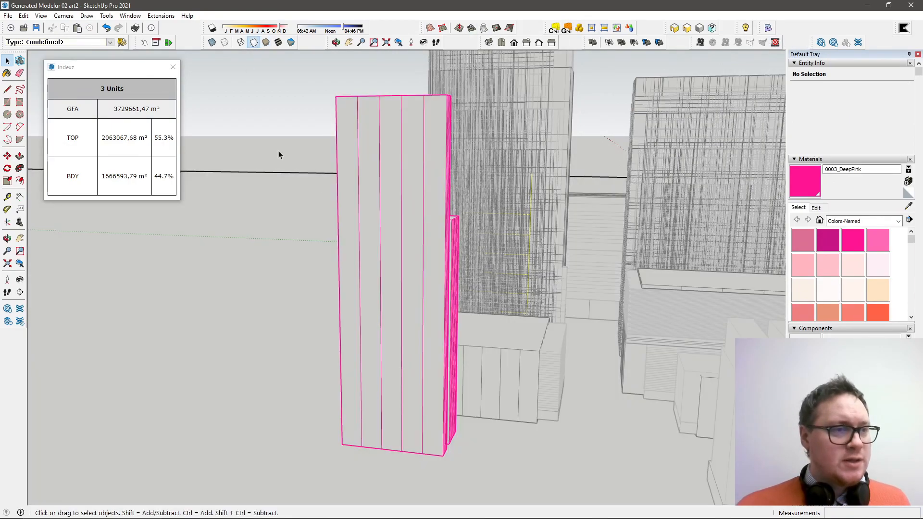
Step: Examine the tower's coloured edges among the surrounding buildings from several angles and distances
middle_drag(412, 233, 423, 249)
scroll(423, 249, down, 3)
scroll(423, 249, down, 2)
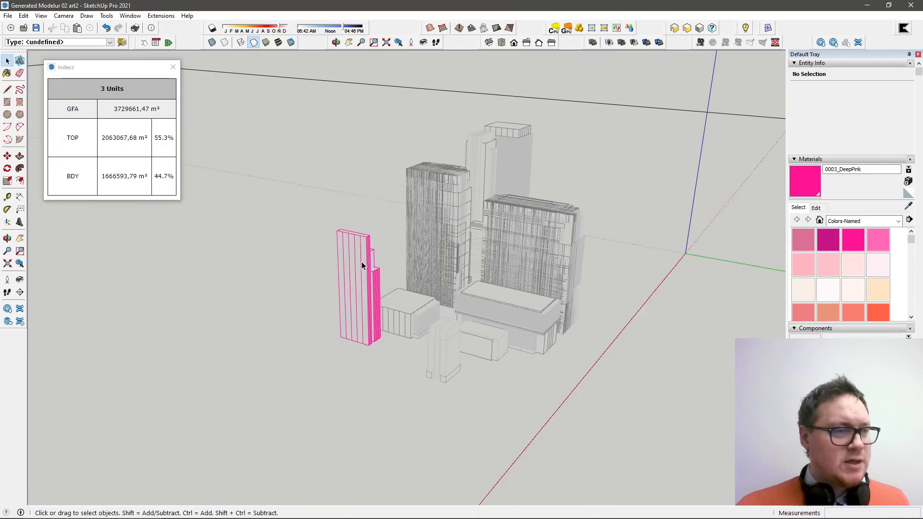
scroll(365, 264, up, 6)
shift+middle_drag(353, 288, 691, 273)
scroll(443, 276, down, 3)
middle_drag(442, 277, 426, 301)
scroll(561, 257, up, 4)
scroll(408, 305, down, 5)
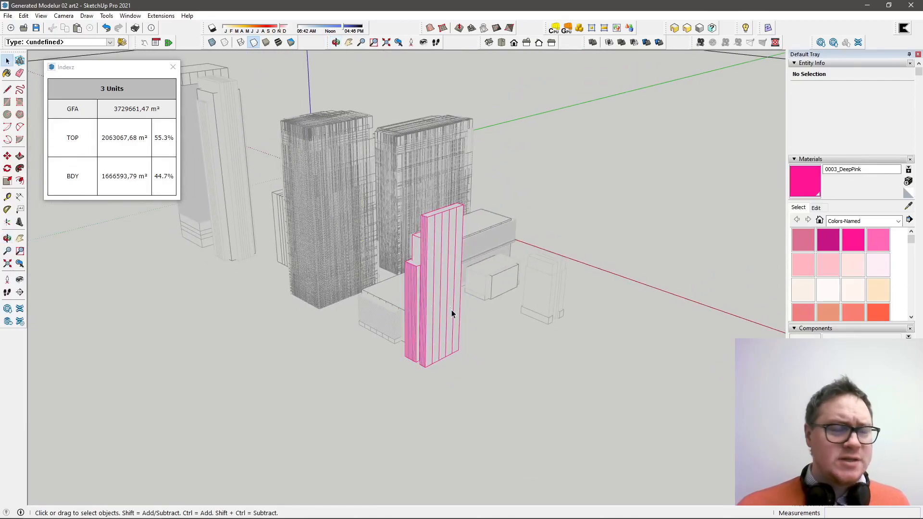
scroll(416, 295, up, 3)
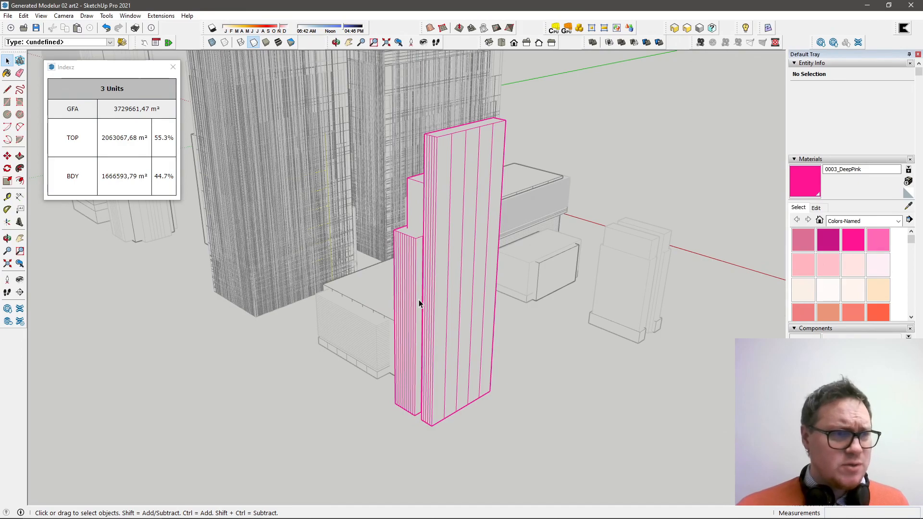
click(5, 16)
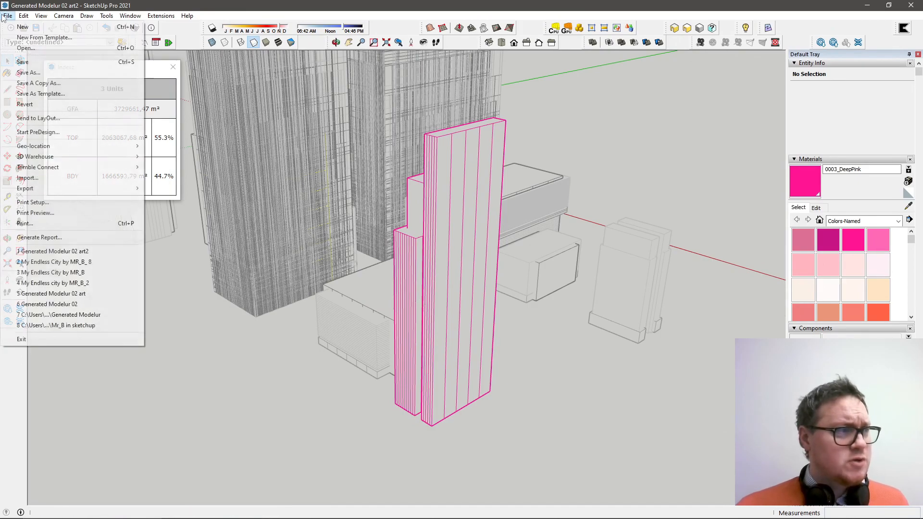
mouse_move(86, 189)
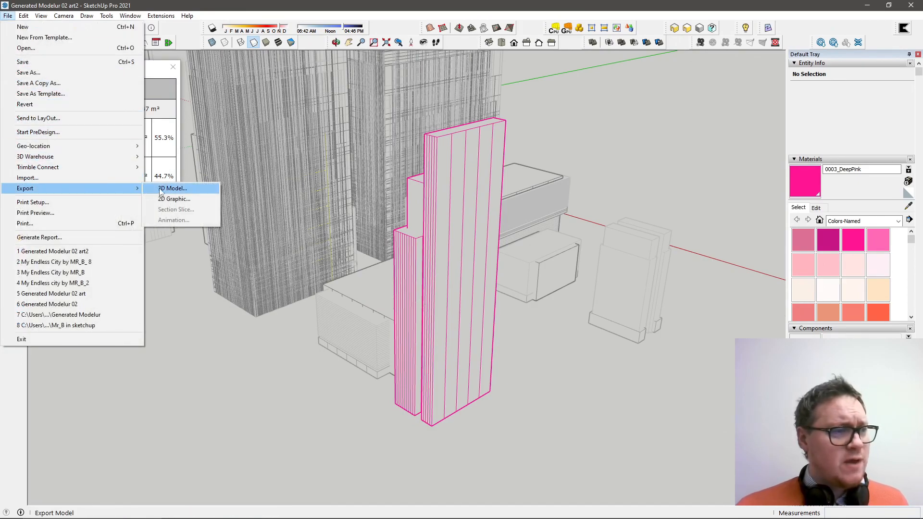
click(326, 343)
click(327, 343)
click(460, 387)
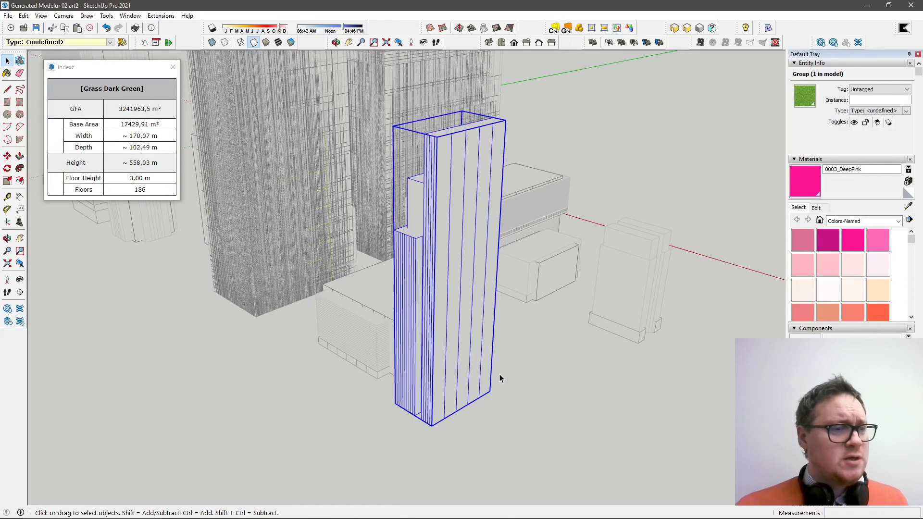
Step: Turn on the model's shadows and adjust the sun's date and time of day
click(225, 29)
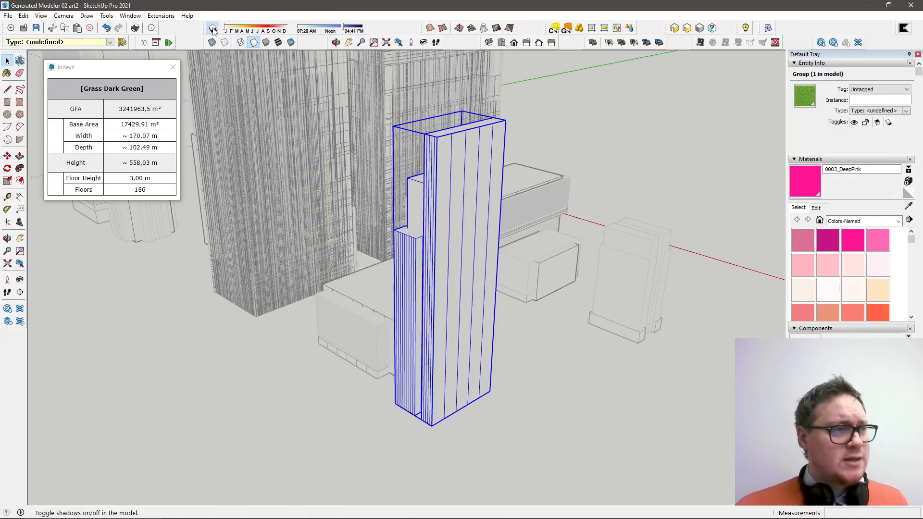
click(556, 375)
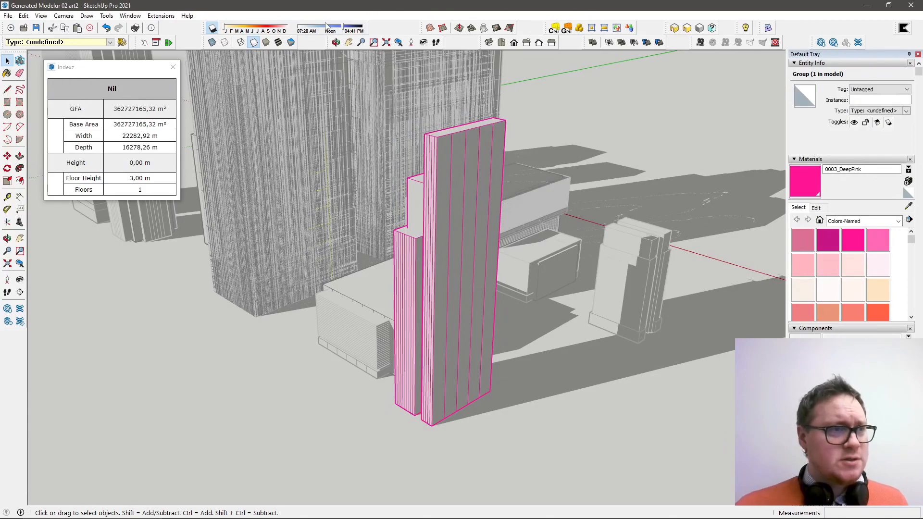
mouse_move(343, 28)
mouse_down()
mouse_move(318, 28)
mouse_move(331, 28)
mouse_up()
middle_drag(443, 156, 552, 296)
scroll(507, 291, down, 3)
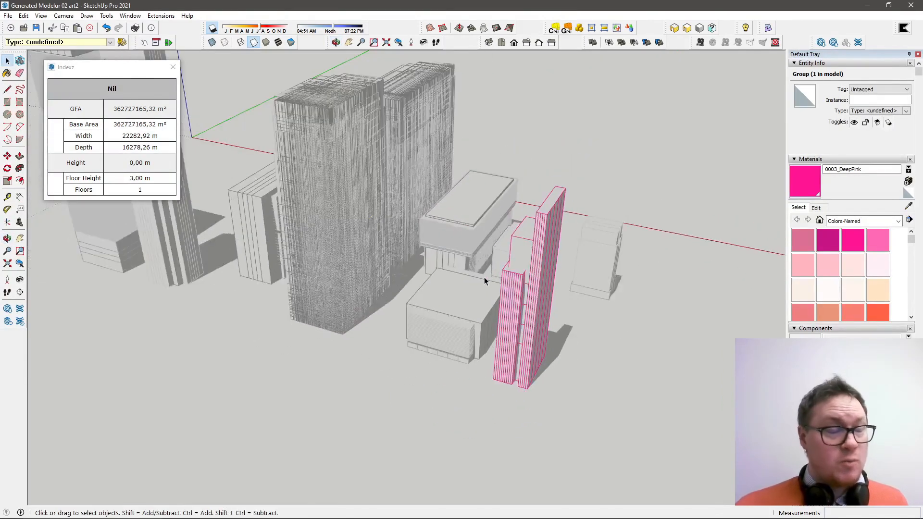
middle_drag(522, 328, 512, 325)
scroll(513, 299, up, 3)
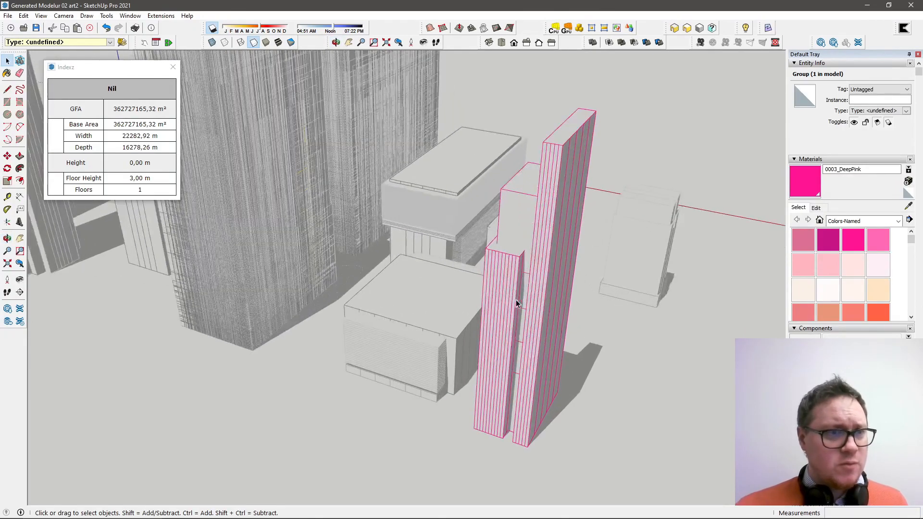
Step: Model a box about 201.46 by 143.92 m and 166.56 m high on the open ground beside the pink tower
scroll(570, 339, down, 4)
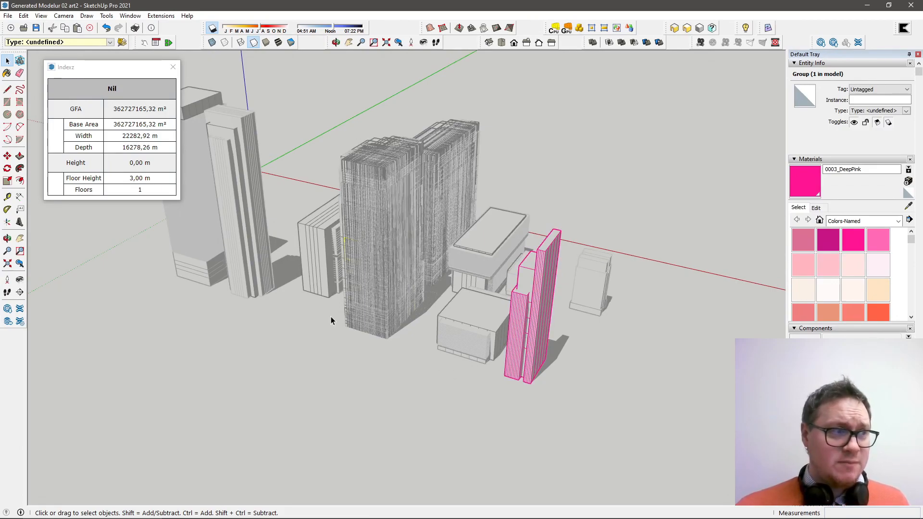
click(7, 102)
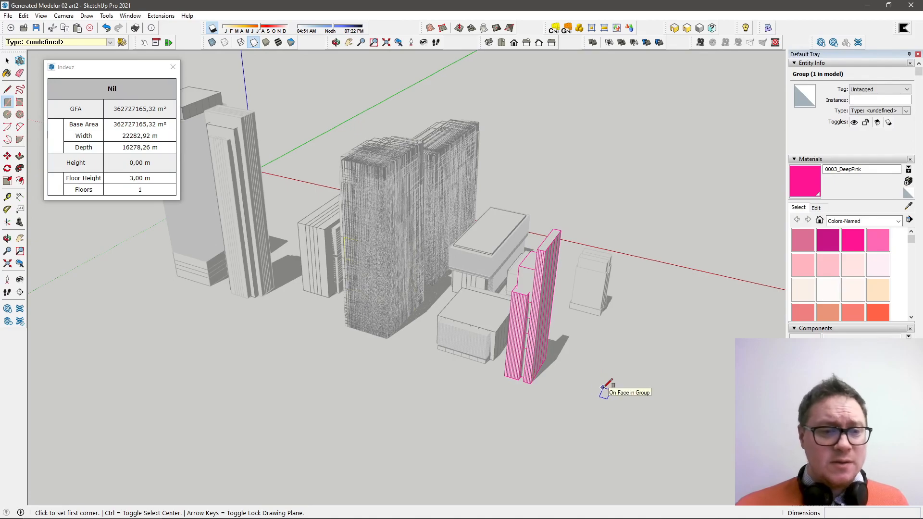
click(603, 387)
click(655, 368)
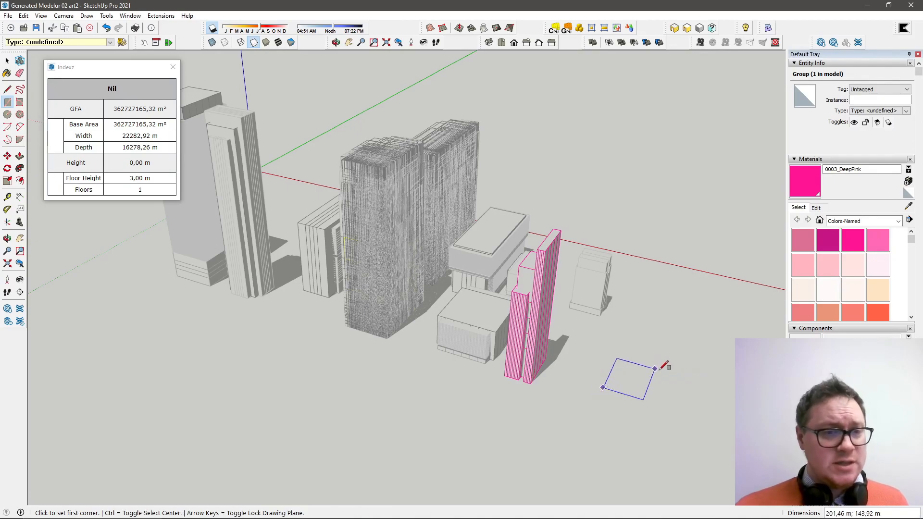
key(space)
key(p)
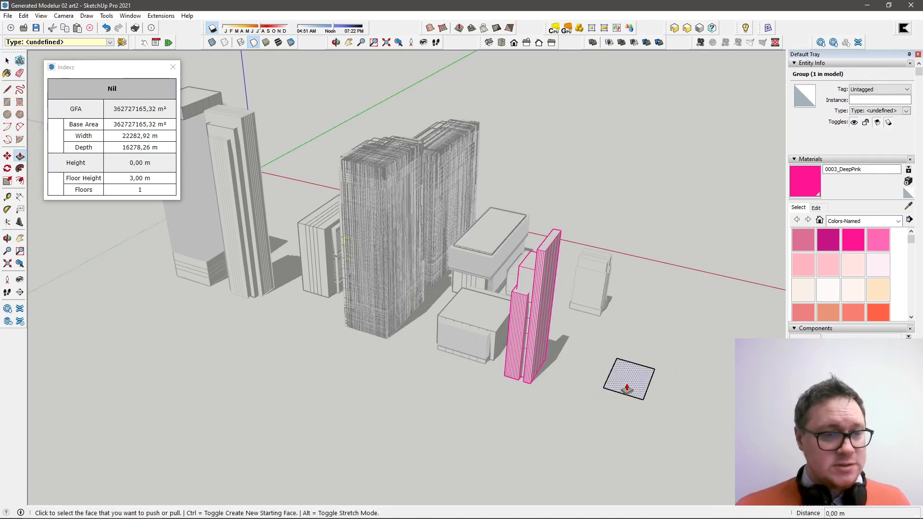
click(620, 381)
click(620, 351)
Step: Select the whole new box and make it a group
key(space)
triple_click(634, 368)
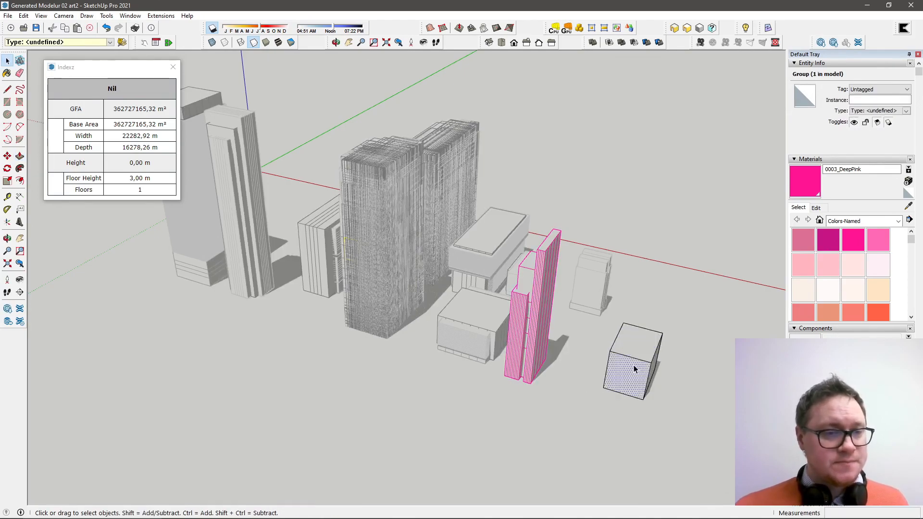
right_click(634, 365)
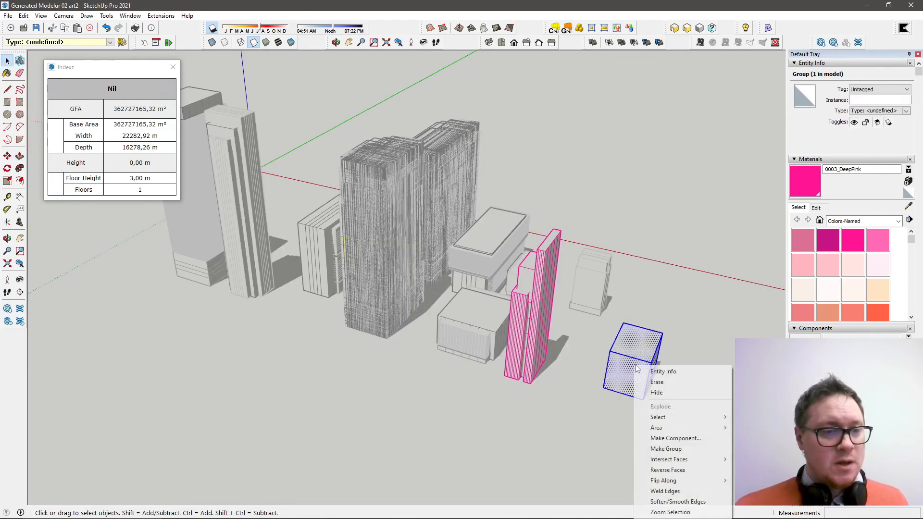
click(670, 448)
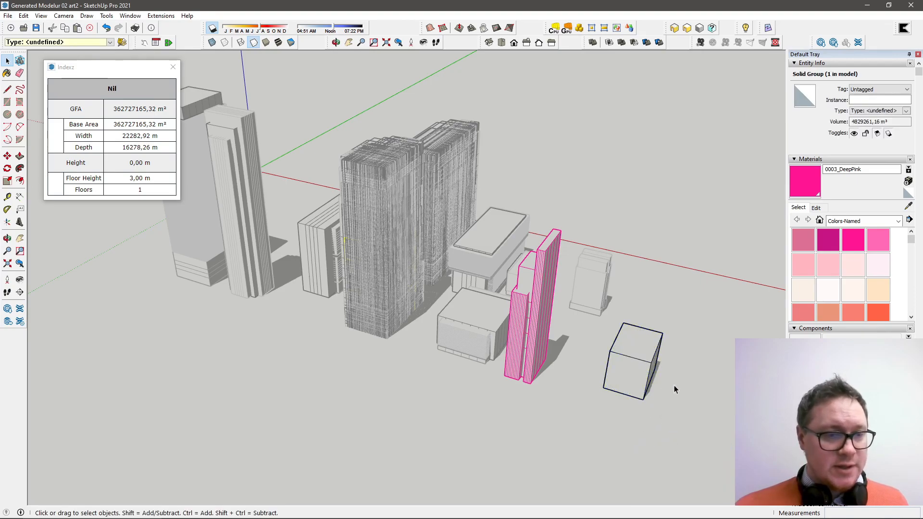
Step: Turn off the shadows and transform the selected box group into a detailed generated building
scroll(633, 368, up, 6)
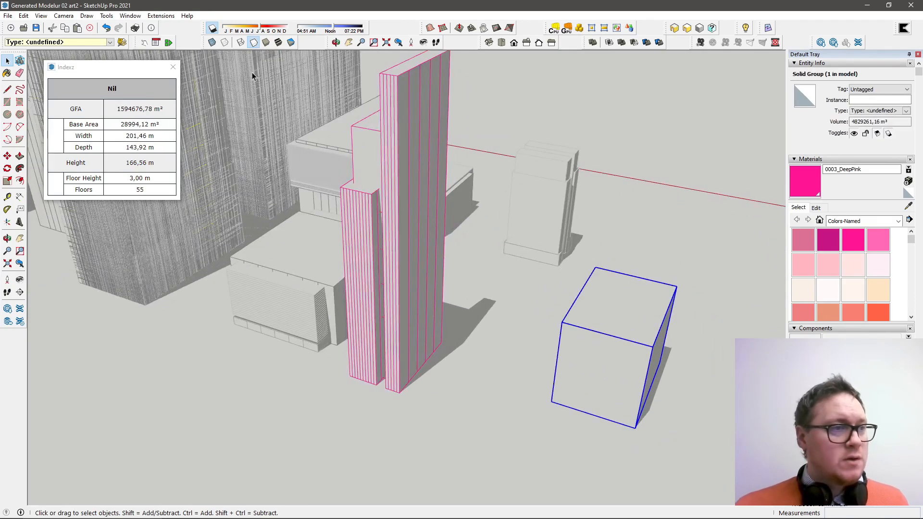
click(212, 28)
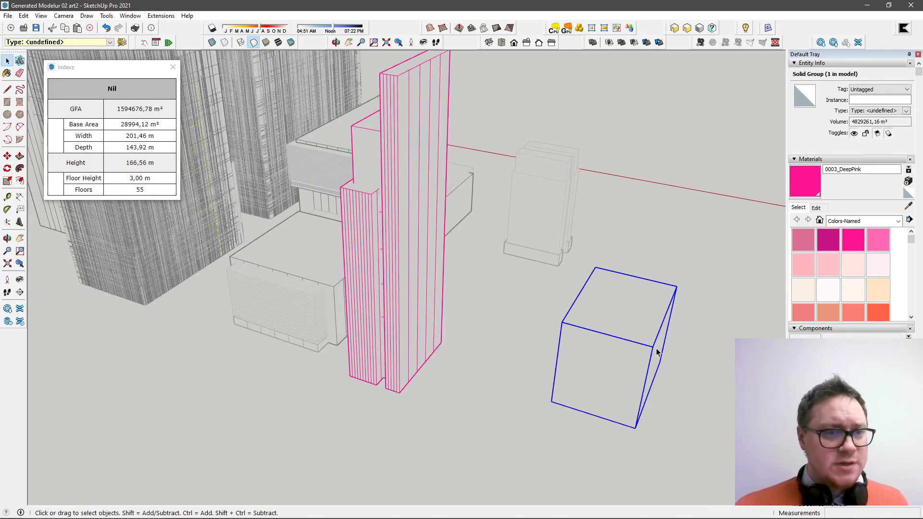
click(674, 29)
mouse_move(412, 241)
middle_down()
mouse_move(530, 289)
mouse_move(426, 272)
mouse_move(367, 230)
mouse_move(332, 159)
middle_up()
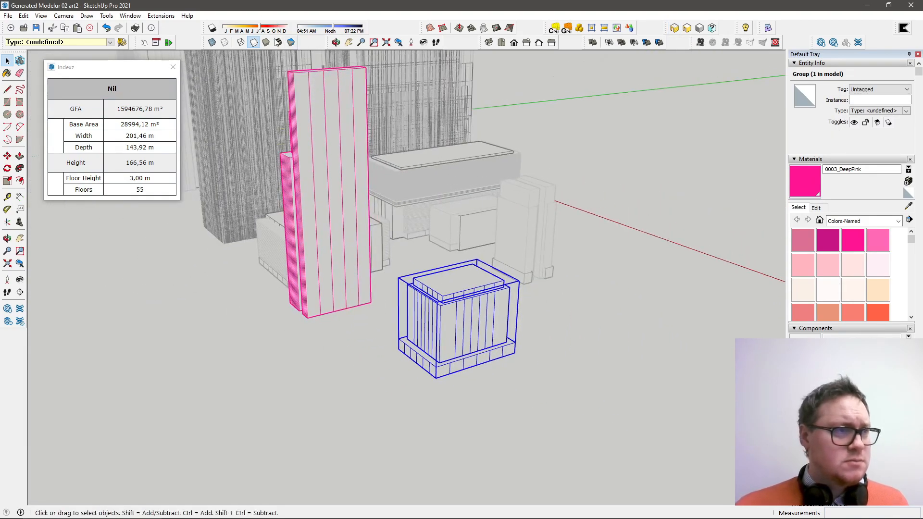
Step: Switch the model to the Shaded With Textures style and regenerate the selected building's shape several times
click(279, 43)
mouse_move(488, 363)
middle_down()
mouse_move(531, 336)
mouse_move(595, 241)
middle_up()
click(674, 30)
click(674, 30)
scroll(594, 305, up, 6)
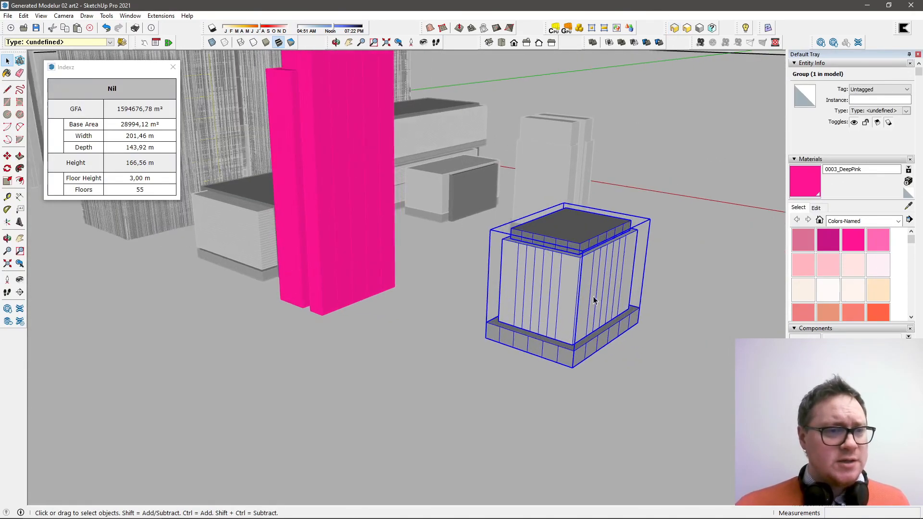
click(676, 30)
Step: Inspect the generated building's facade up close and generate further detailed variations of it
middle_drag(531, 234, 590, 309)
scroll(456, 230, up, 5)
scroll(418, 238, down, 4)
middle_drag(439, 232, 545, 302)
scroll(543, 302, up, 2)
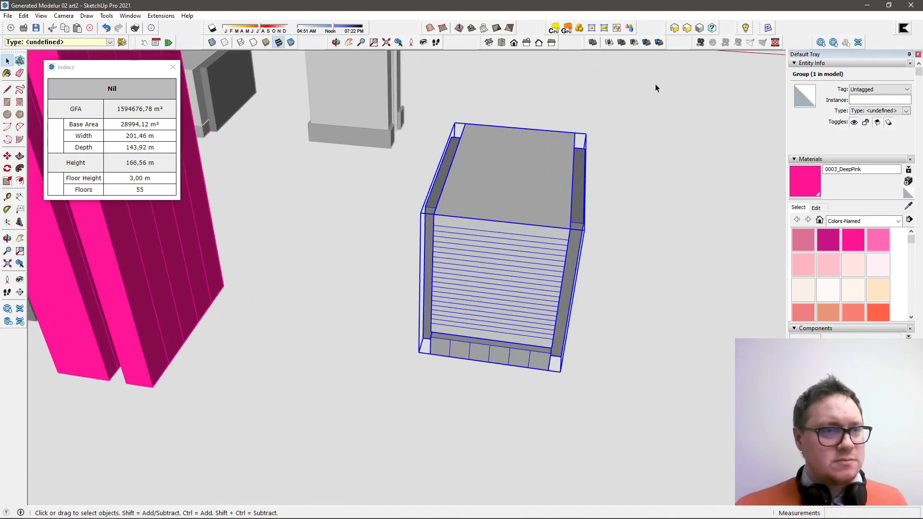
click(677, 30)
click(675, 29)
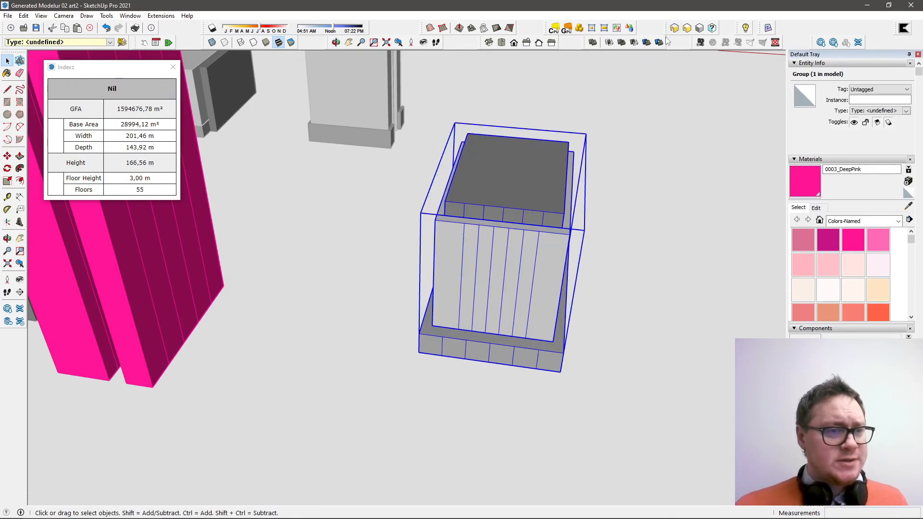
Step: Transform the selected building with the plain massing variant that has no facade lines
middle_drag(570, 234, 472, 220)
scroll(464, 255, down, 3)
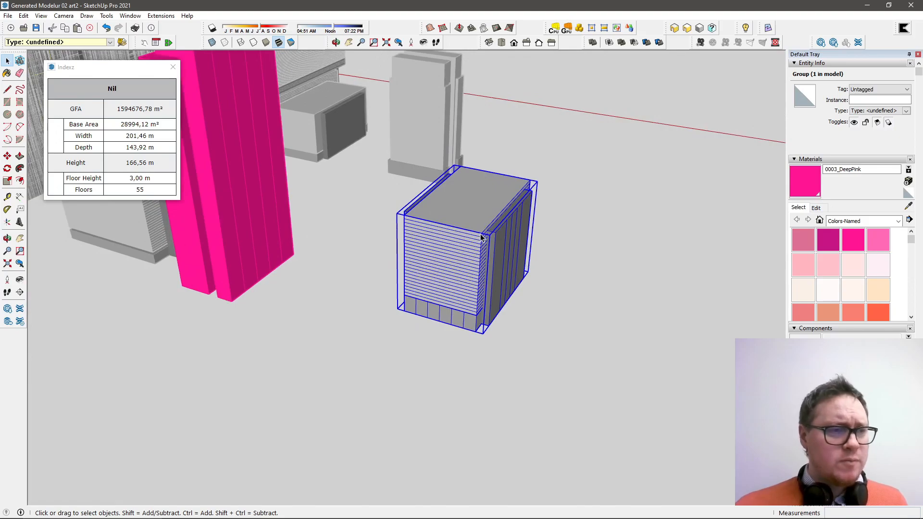
scroll(476, 227, down, 1)
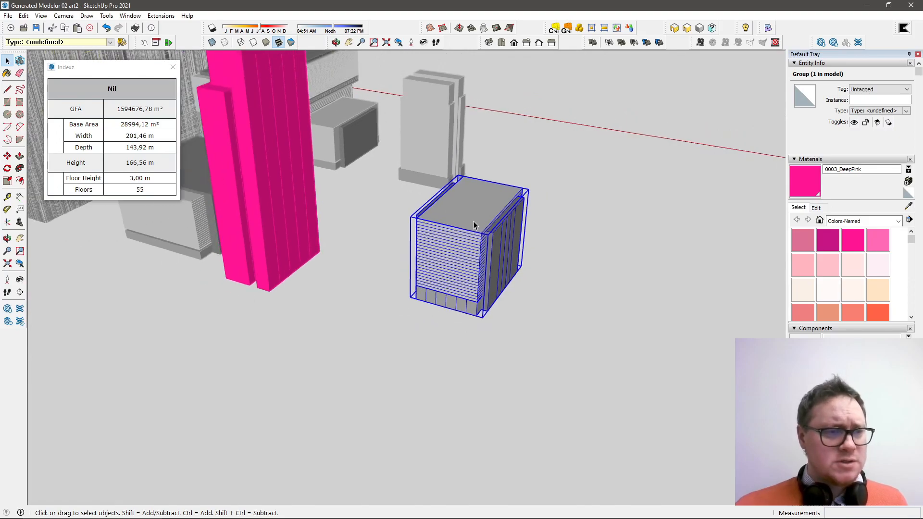
click(687, 29)
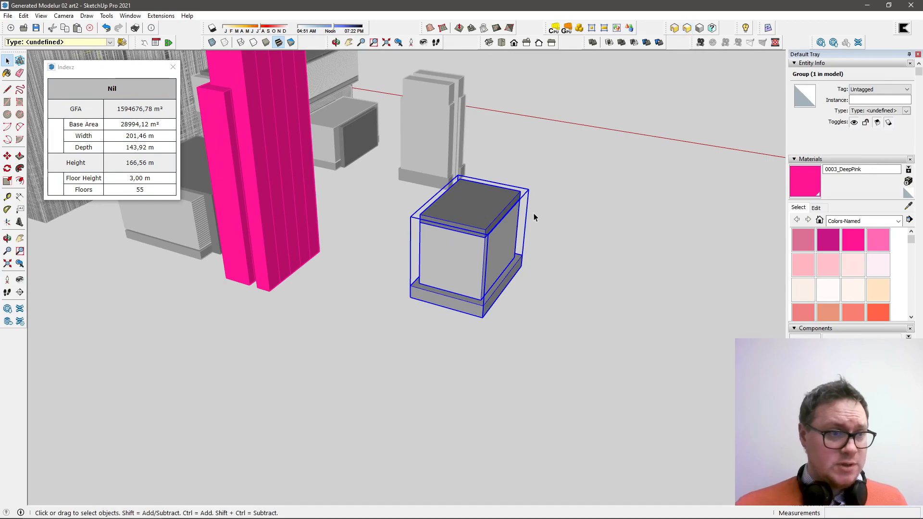
Step: Inspect the plain massing, regenerate the building in the detailed facade variant, and select the ground group instead
scroll(416, 246, up, 5)
middle_drag(419, 246, 560, 254)
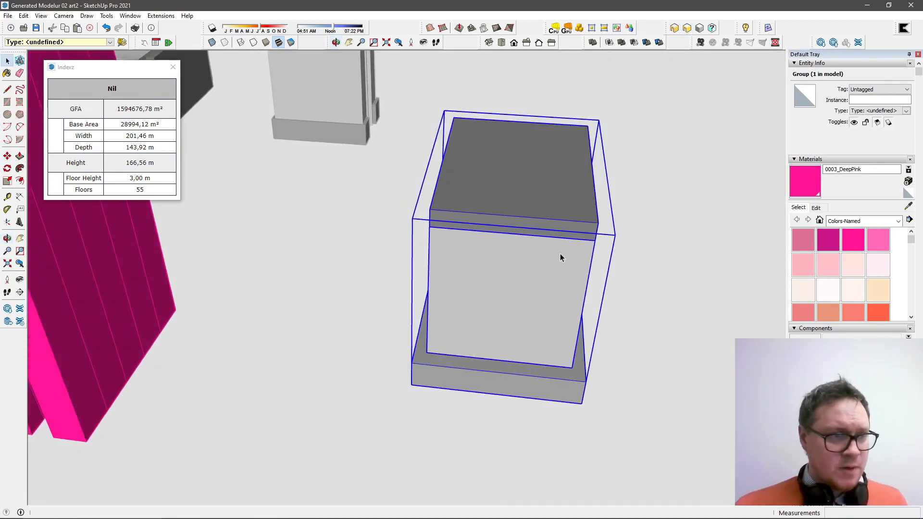
scroll(555, 312, up, 2)
scroll(555, 312, down, 2)
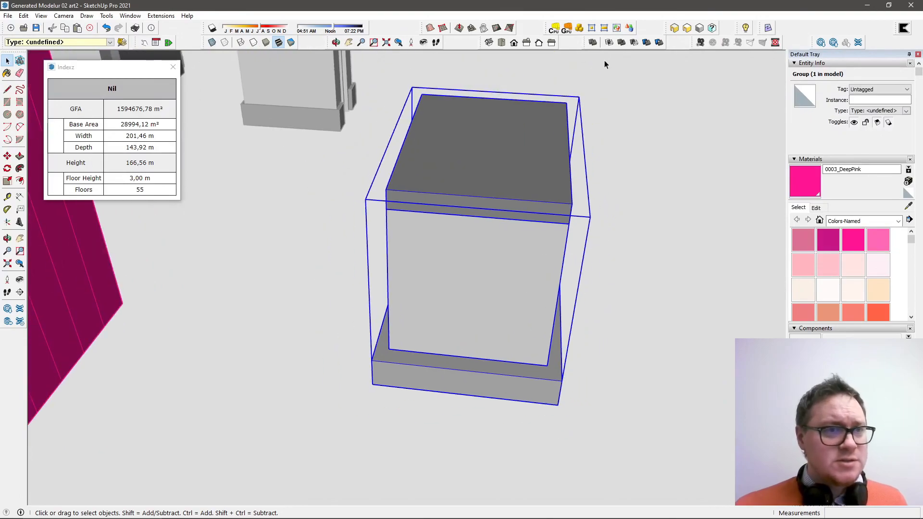
click(675, 28)
click(645, 70)
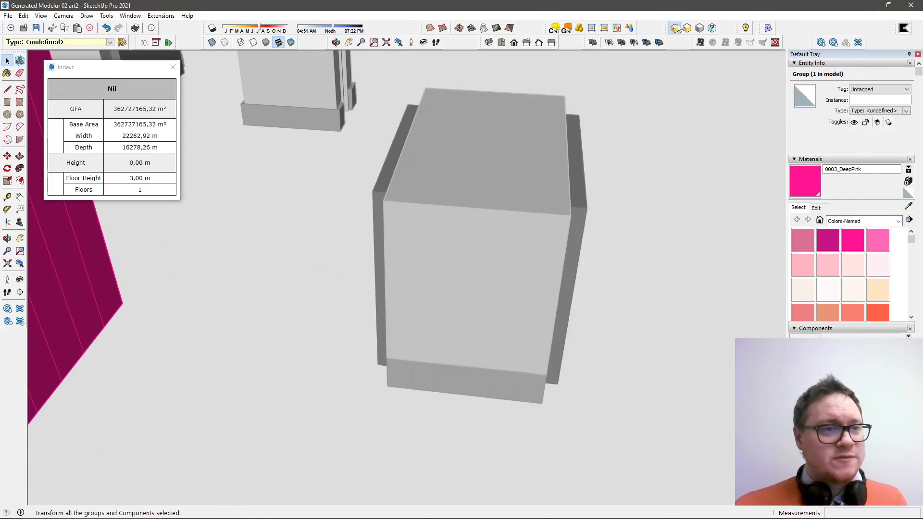
Step: Examine the generated buildings and the pink tower across the whole site from several angles and distances
scroll(484, 212, down, 6)
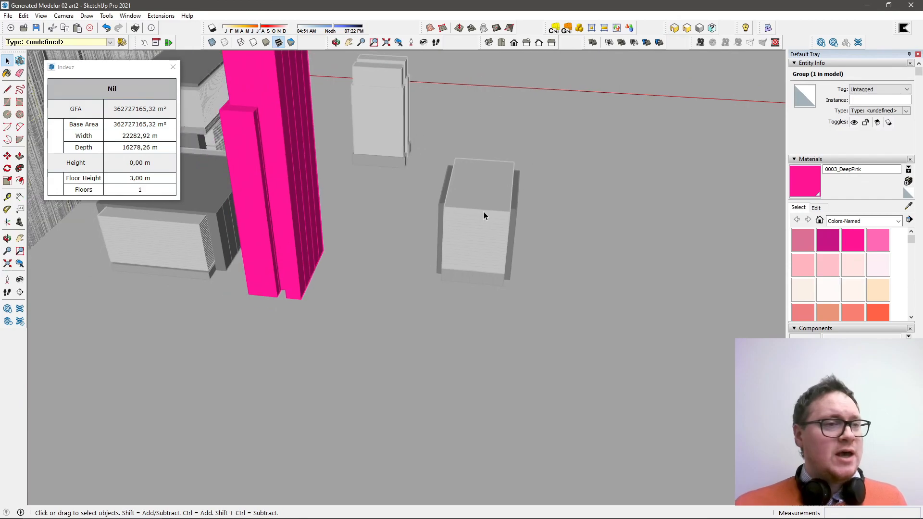
scroll(483, 216, down, 3)
middle_drag(483, 213, 614, 215)
scroll(376, 277, down, 8)
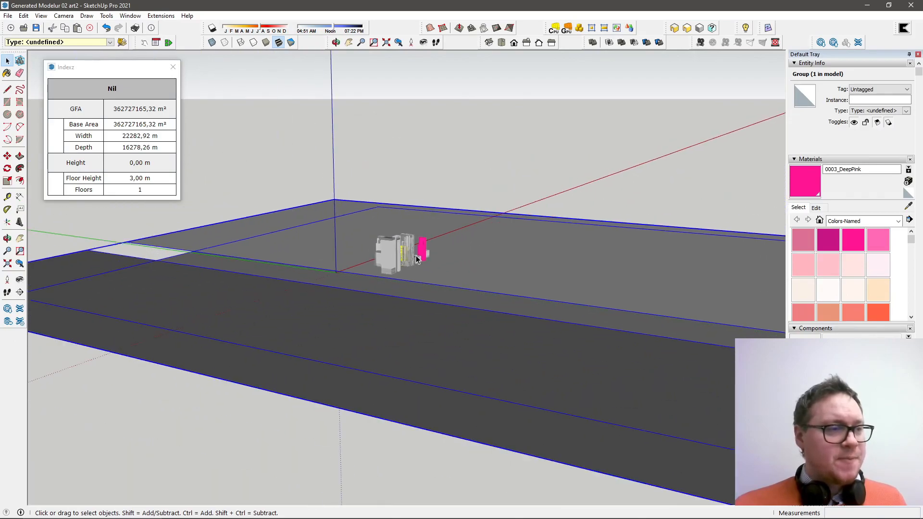
scroll(417, 259, down, 5)
middle_drag(417, 258, 470, 322)
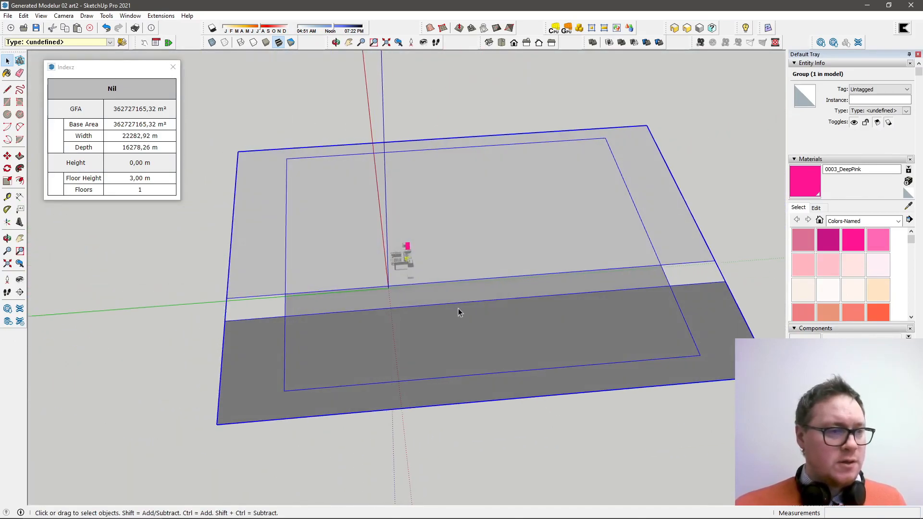
scroll(398, 262, up, 10)
middle_drag(397, 273, 577, 193)
scroll(454, 285, up, 5)
scroll(309, 239, down, 3)
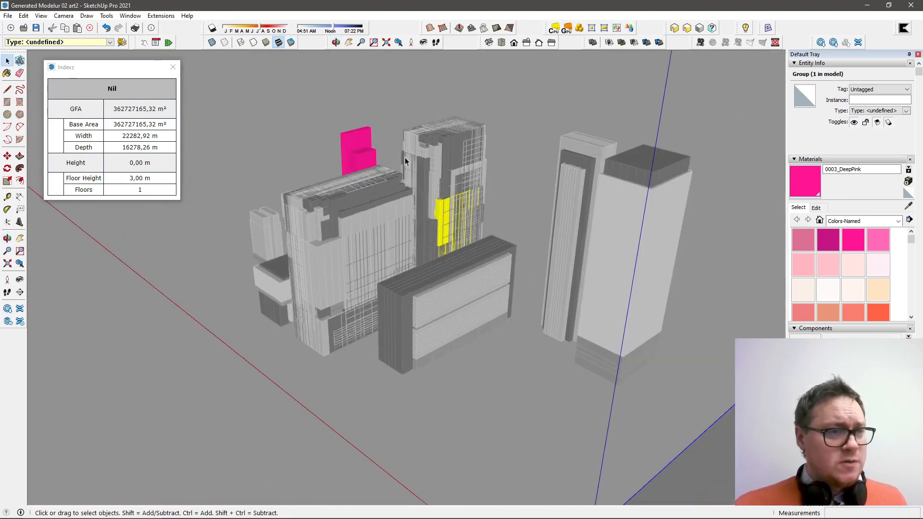
middle_drag(377, 208, 528, 226)
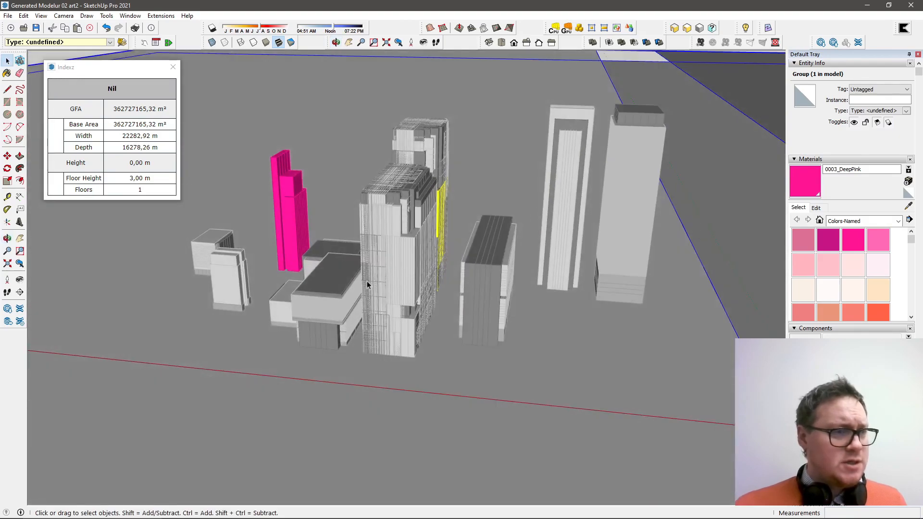
scroll(288, 267, up, 3)
middle_drag(301, 270, 443, 237)
scroll(443, 237, down, 2)
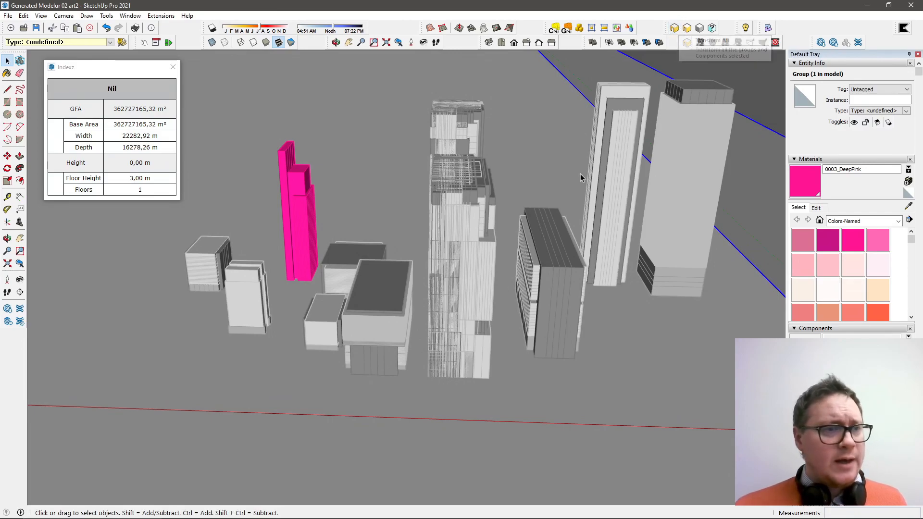
middle_drag(444, 209, 691, 190)
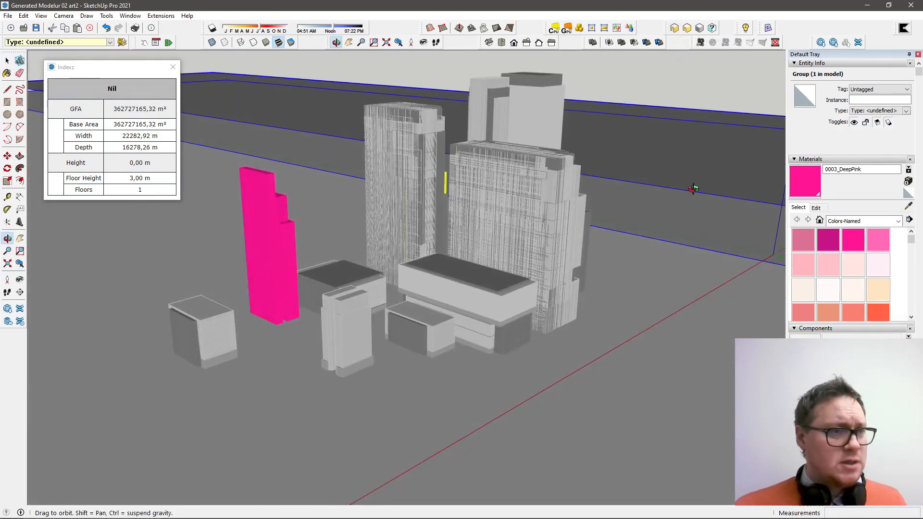
scroll(367, 253, up, 3)
scroll(419, 268, up, 3)
scroll(532, 305, down, 5)
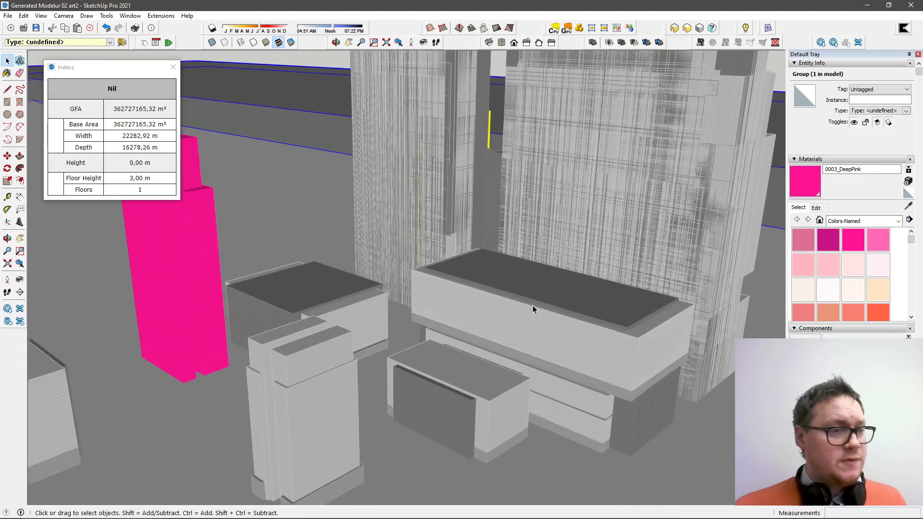